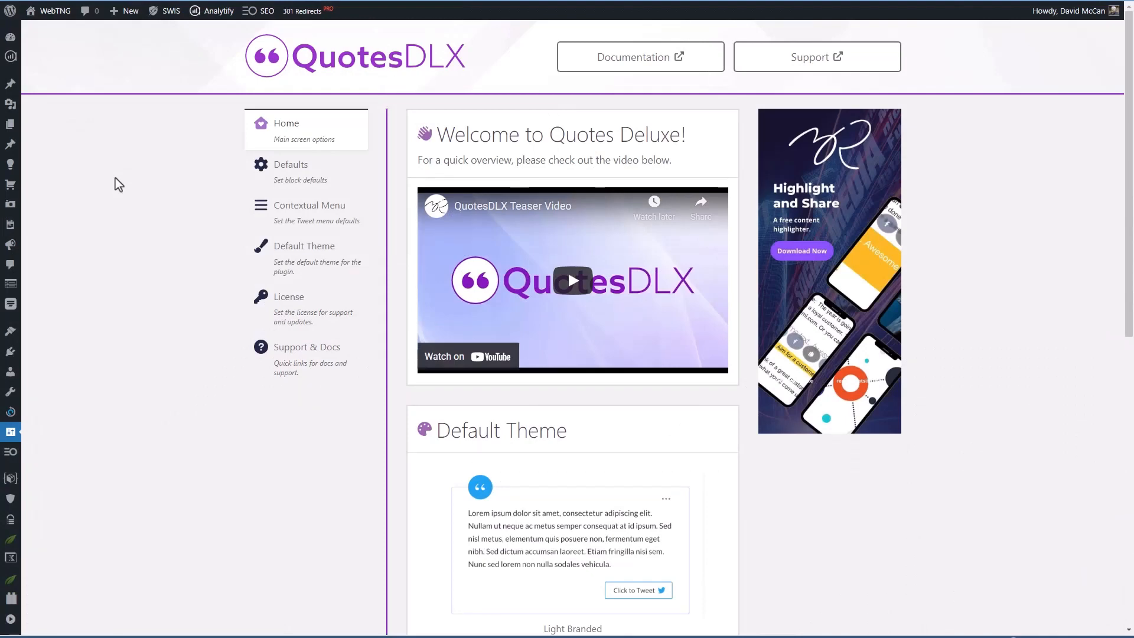
Step: Look over the plugin's home screen, including the default theme and block defaults sections
mouse_move(12, 433)
scroll(768, 53, "down", 4)
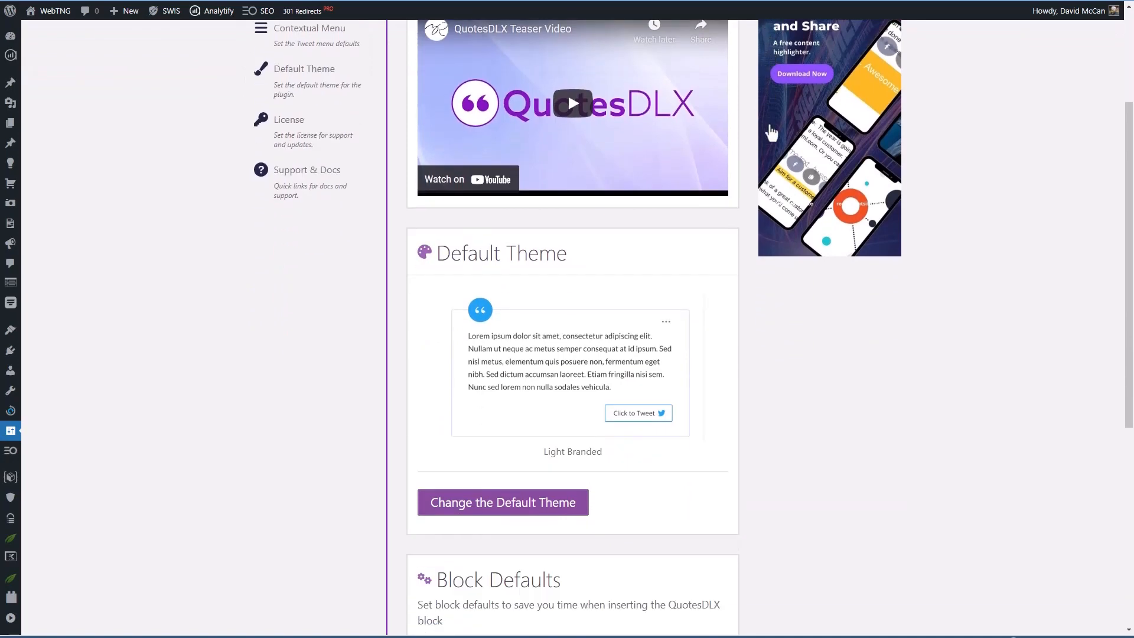
scroll(791, 310, "down", 2)
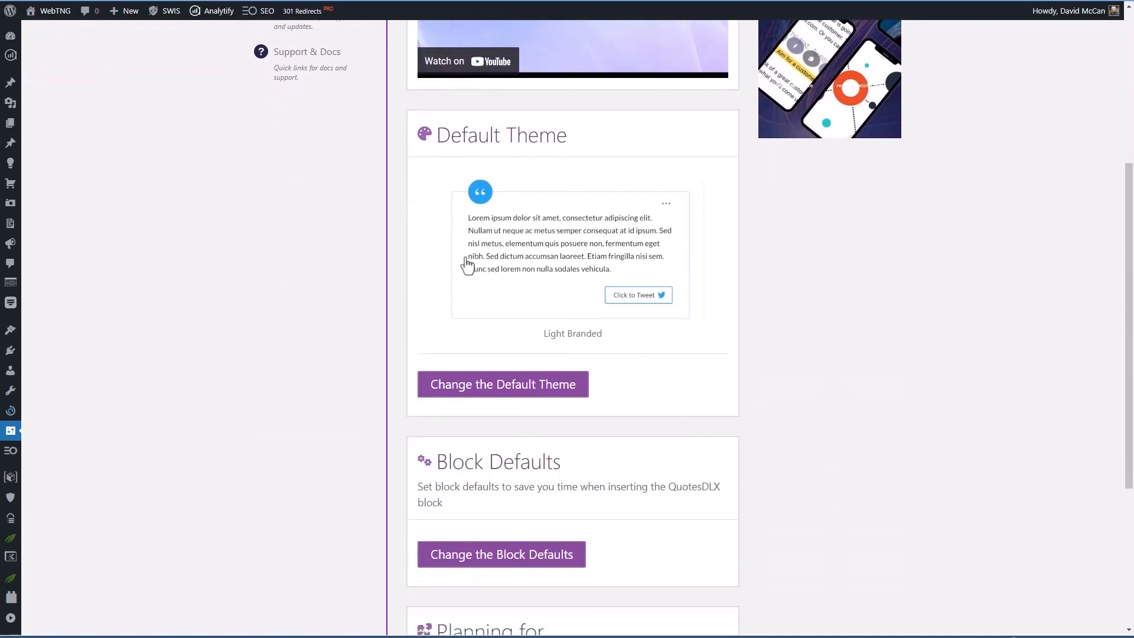
scroll(287, 179, "up", 5)
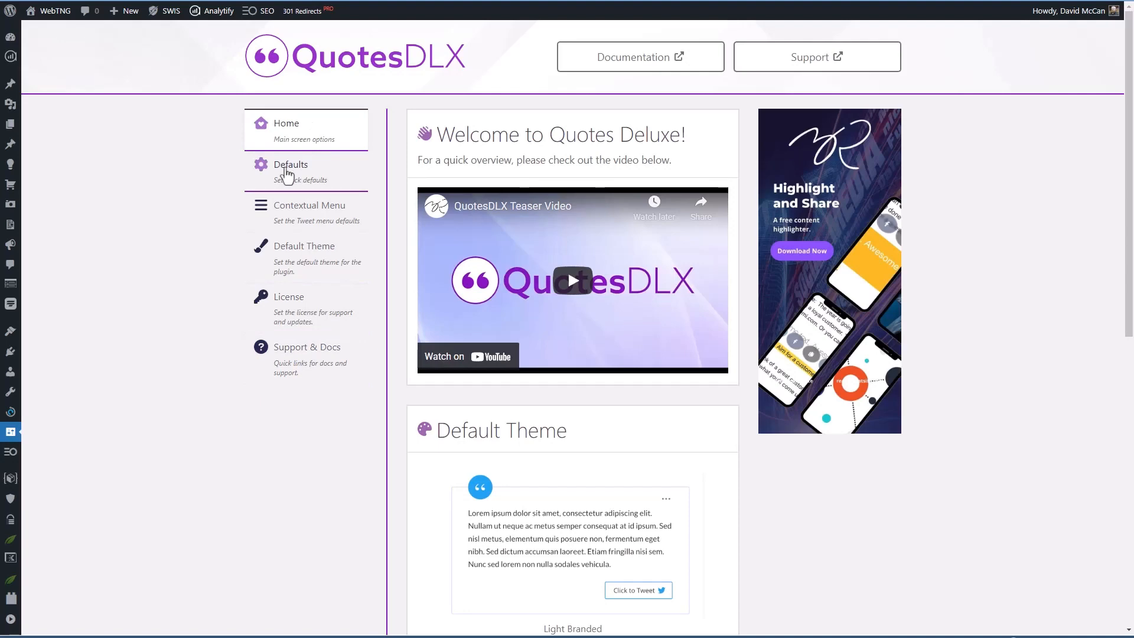
Step: Examine the plugin's block defaults for tweet credit, hashtags, tweet button and link settings
left_click(287, 172)
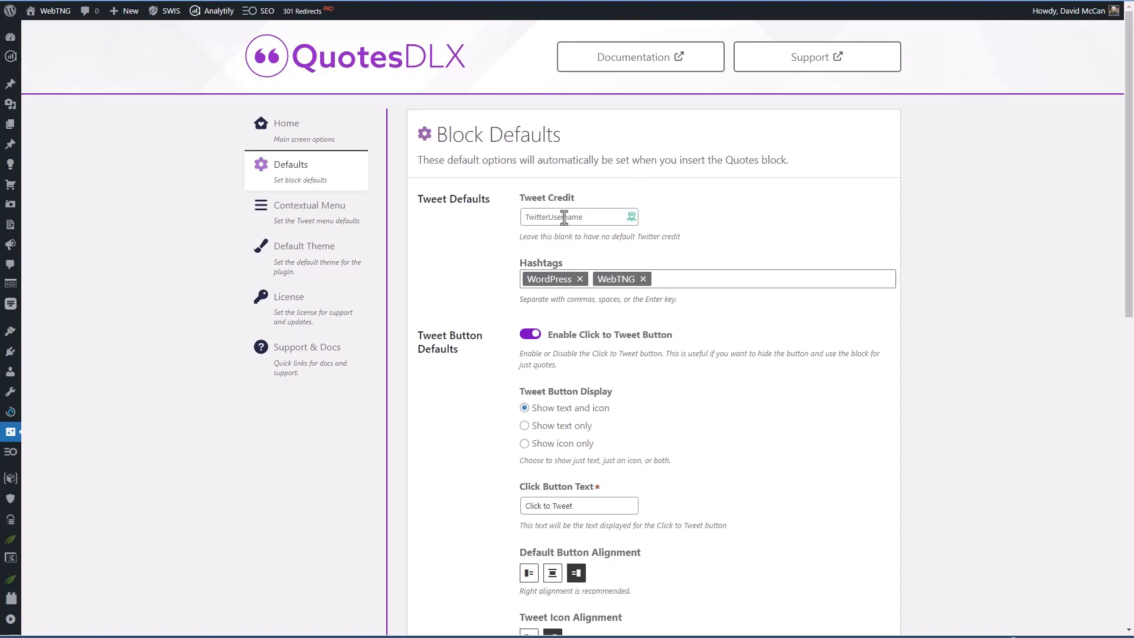
scroll(732, 214, "down", 2)
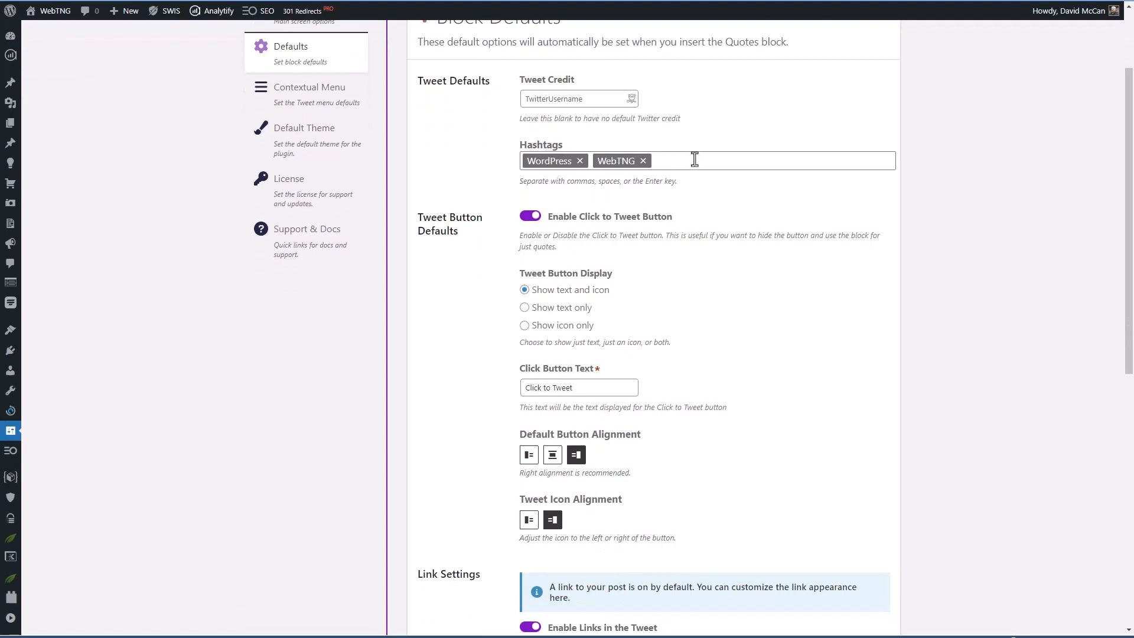
scroll(695, 159, "down", 1)
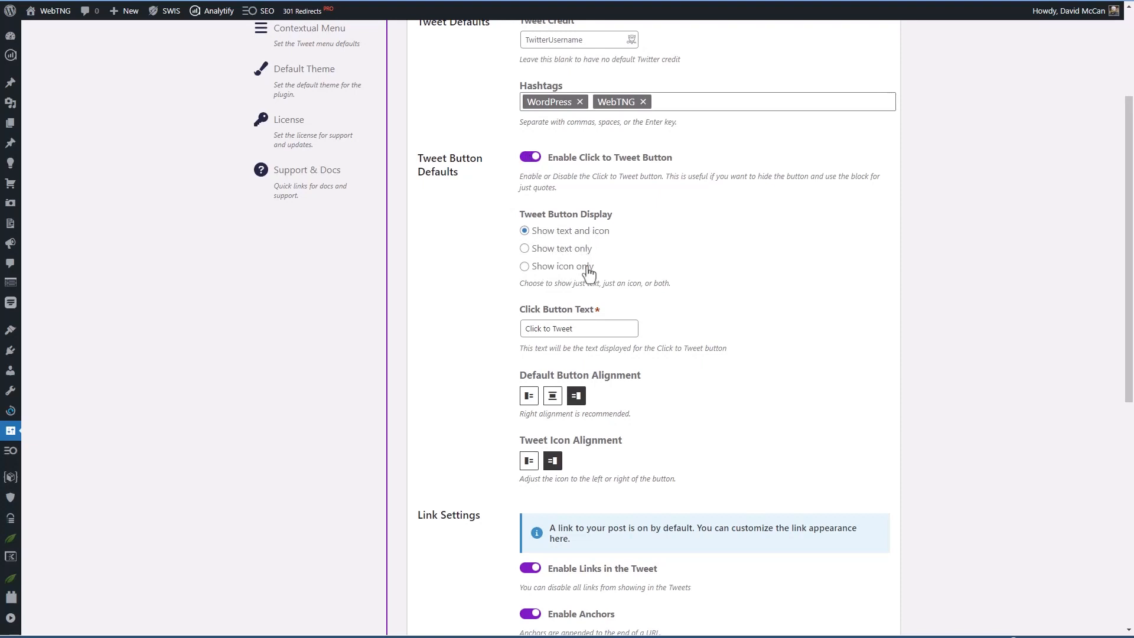
scroll(646, 267, "down", 1)
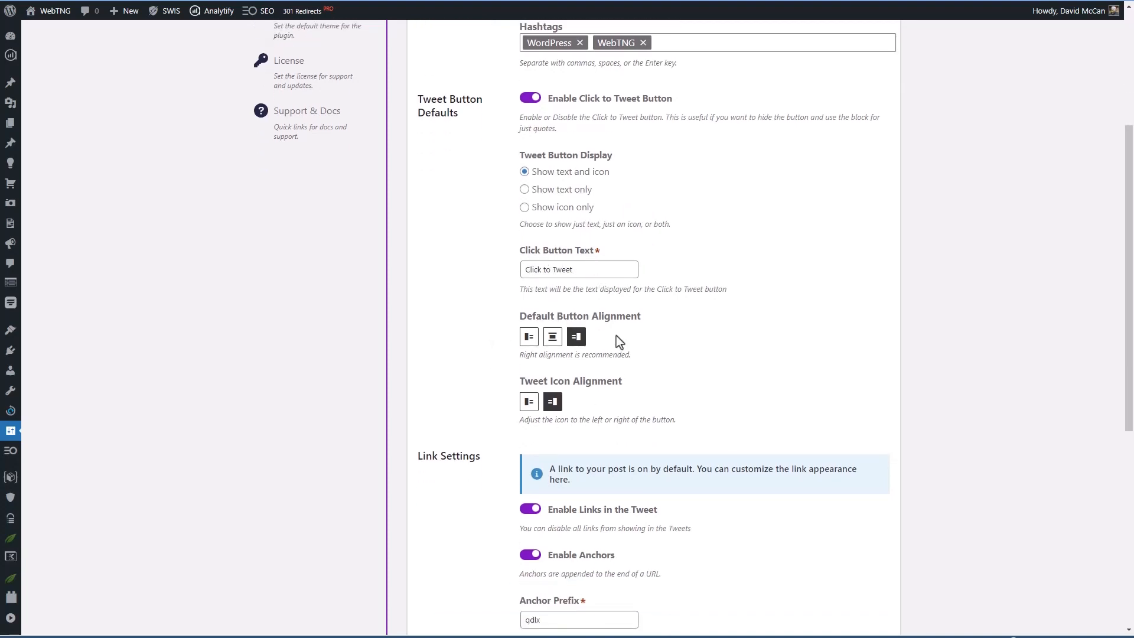
scroll(504, 305, "down", 4)
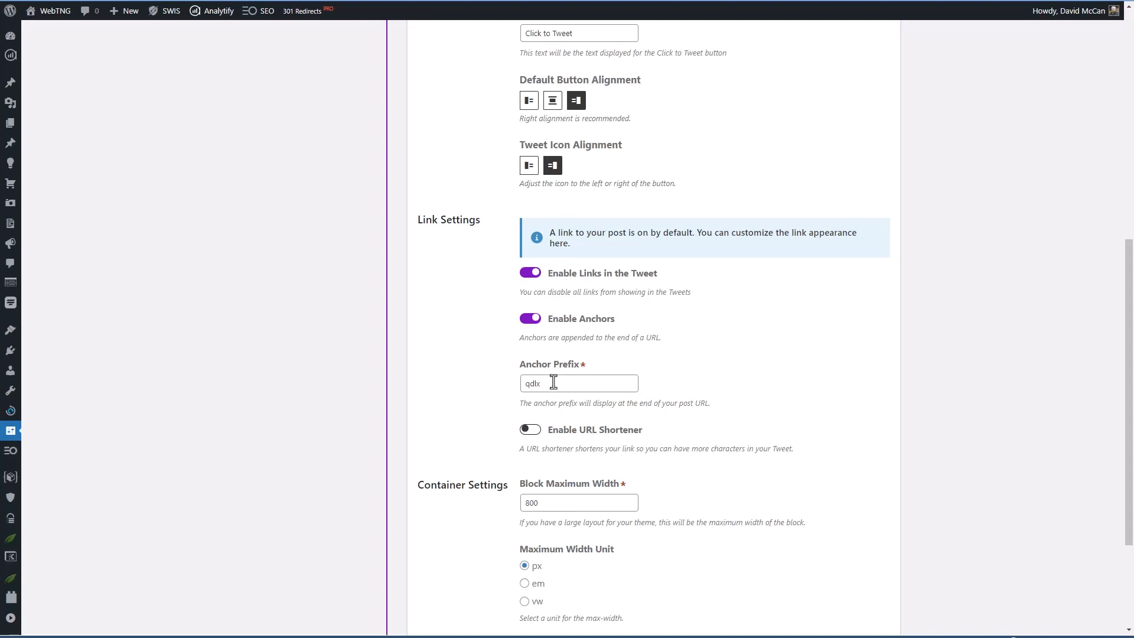
scroll(524, 379, "down", 1)
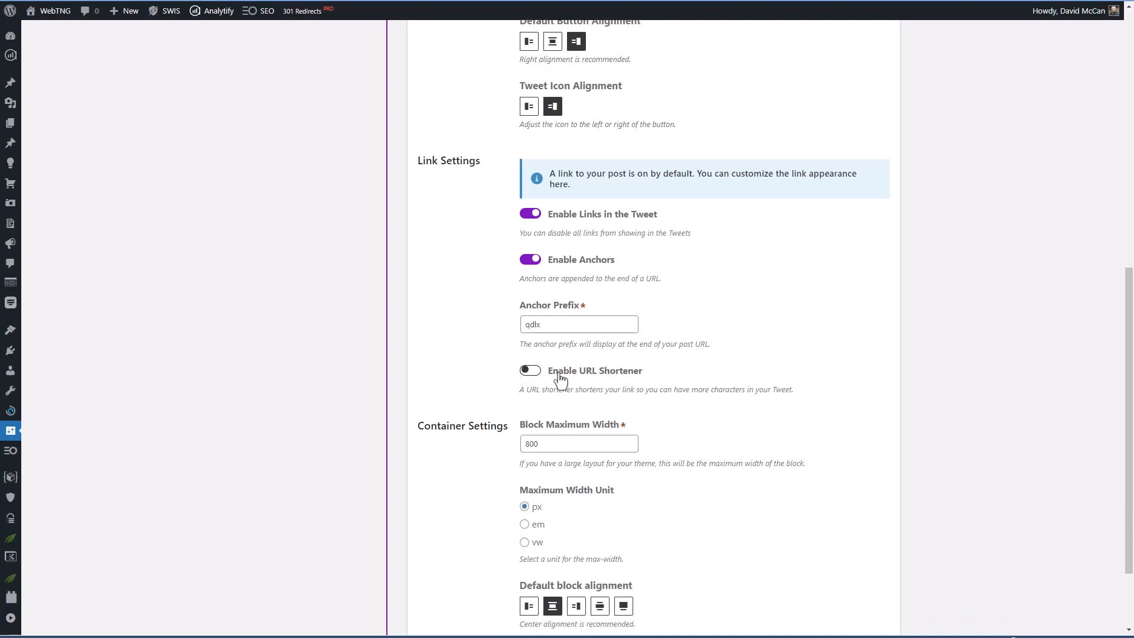
Step: Try enabling the URL shortener in the default link settings and switch it back off
left_click(531, 372)
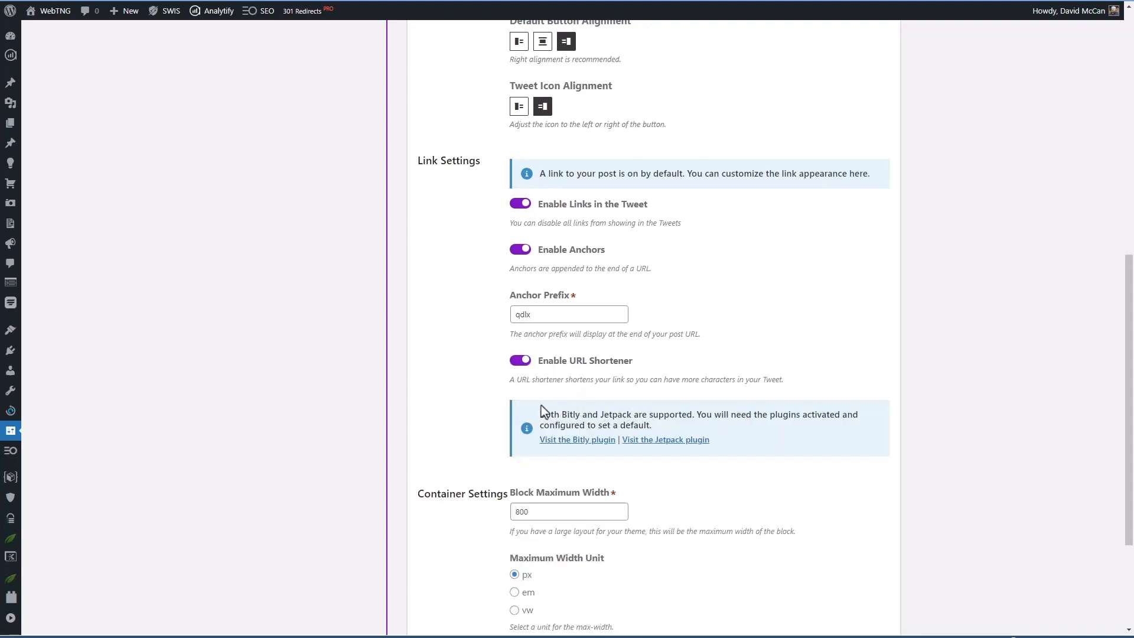
left_click(511, 365)
scroll(485, 336, "down", 2)
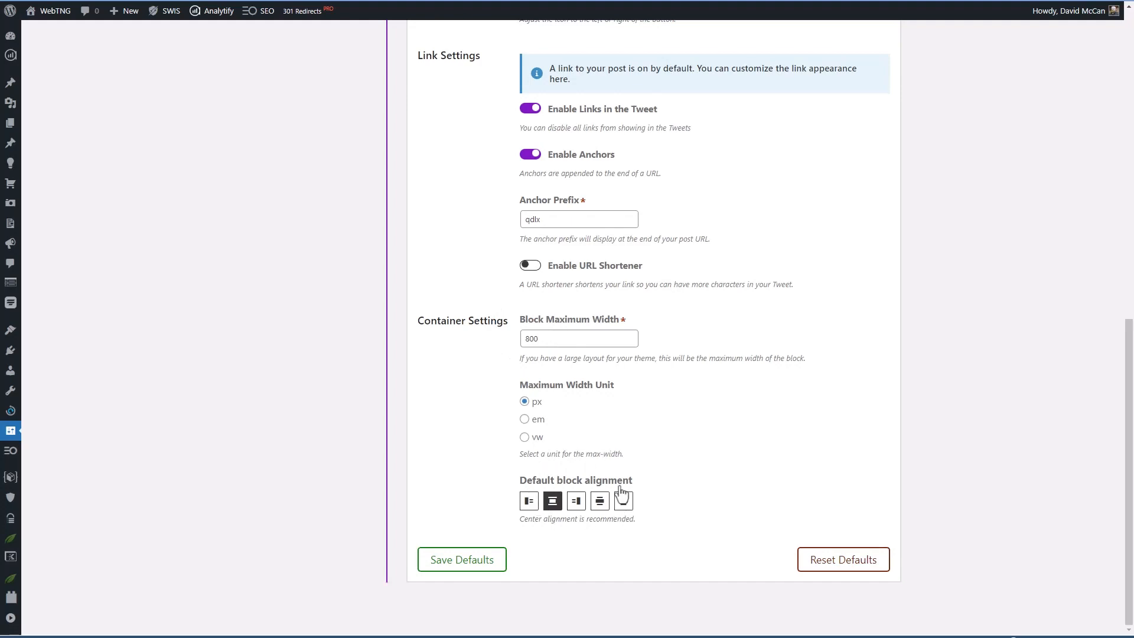
Step: Review the contextual menu defaults and the themes offered as the plugin's default
scroll(617, 485, "up", 10)
left_click(295, 213)
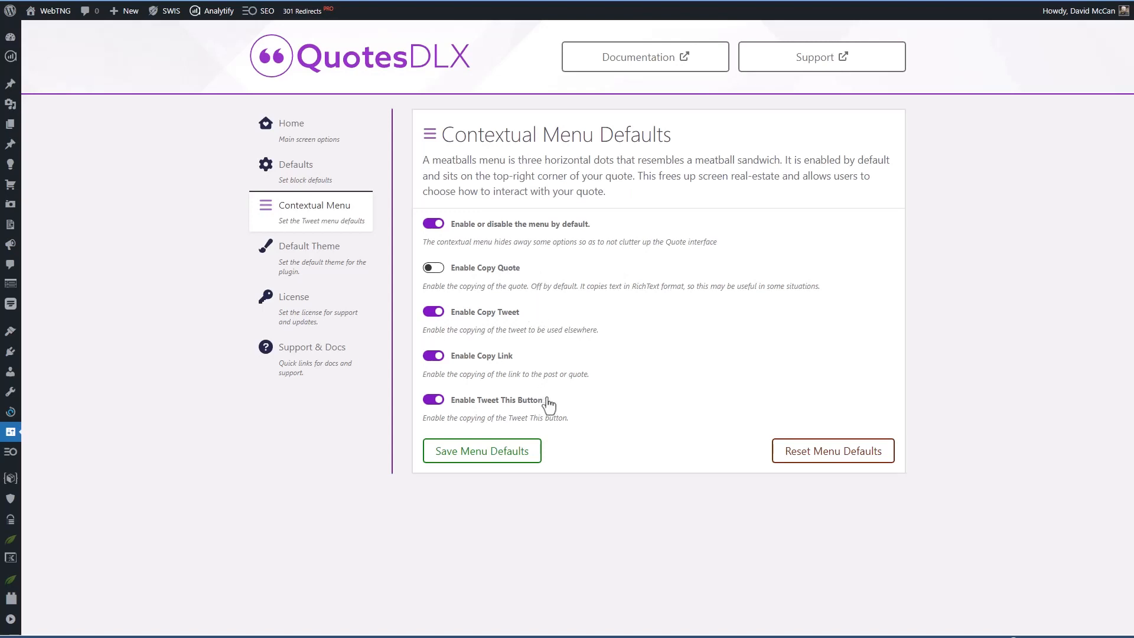
left_click(319, 260)
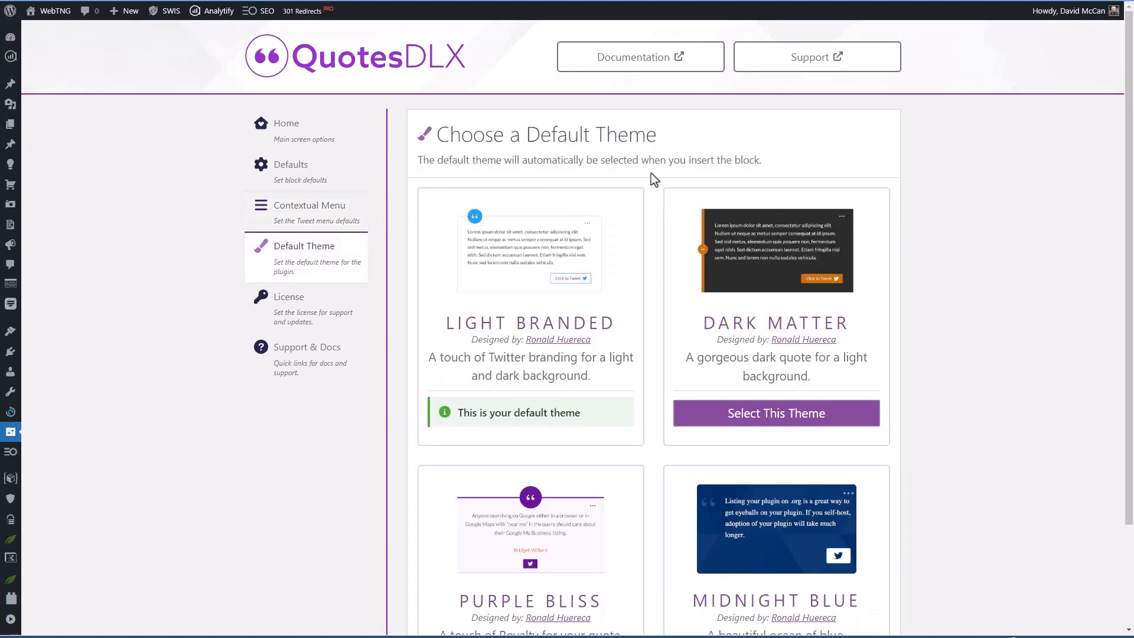
scroll(651, 173, "down", 1)
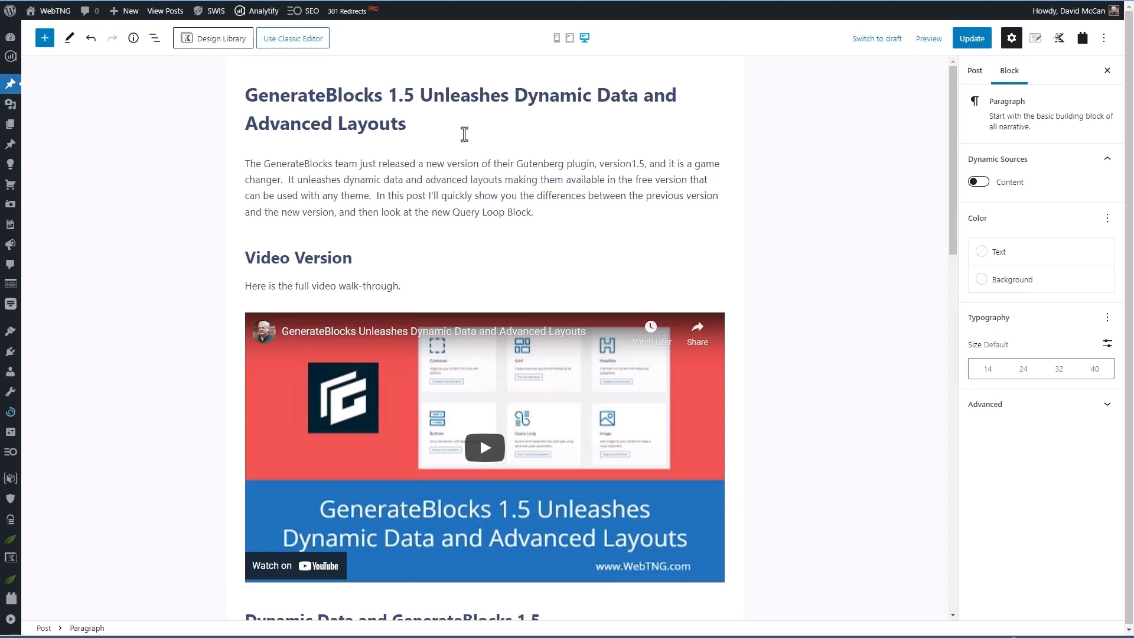
Step: Add an empty paragraph below the one on the Query Loop Block in the post's Discussion and Conclusions section
left_click(810, 102)
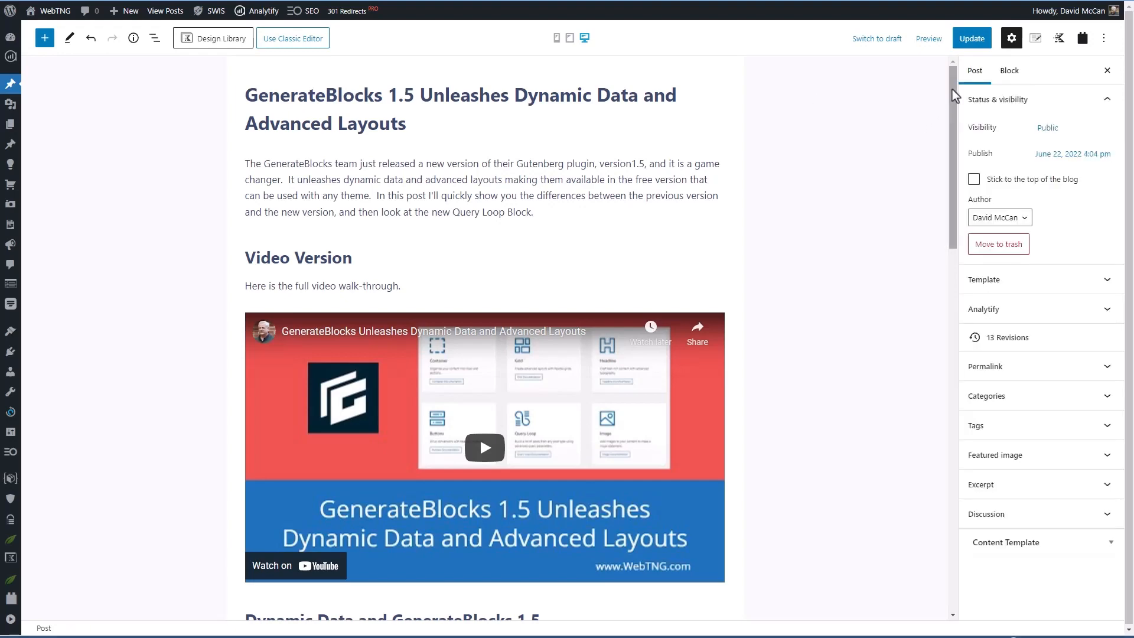
left_click_drag(952, 89, 925, 381)
left_click(421, 408)
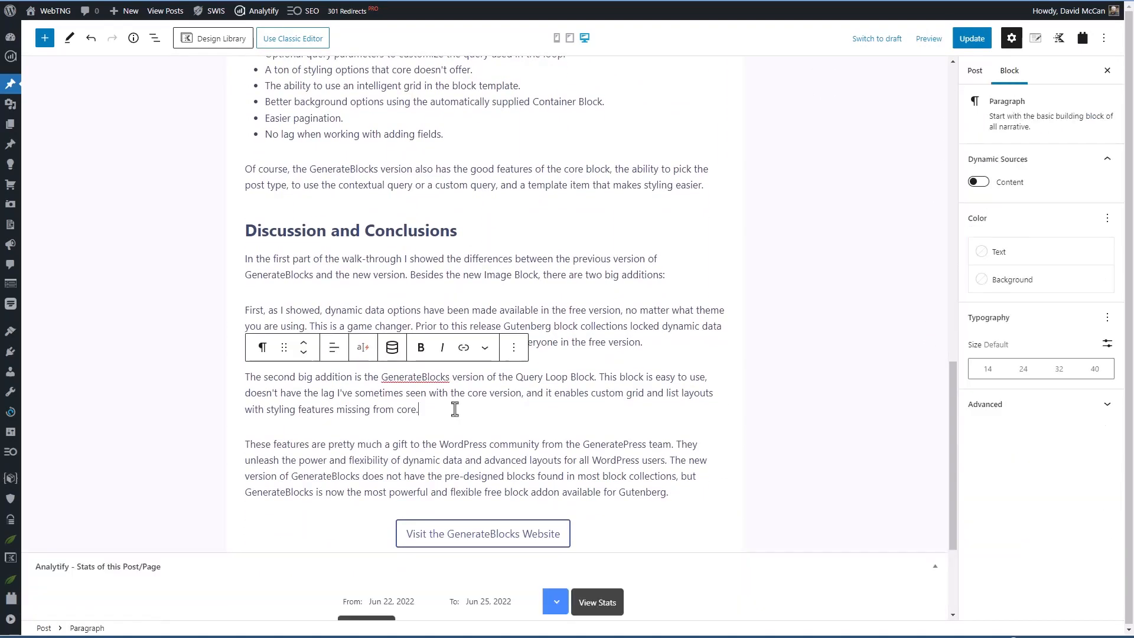
key("Return")
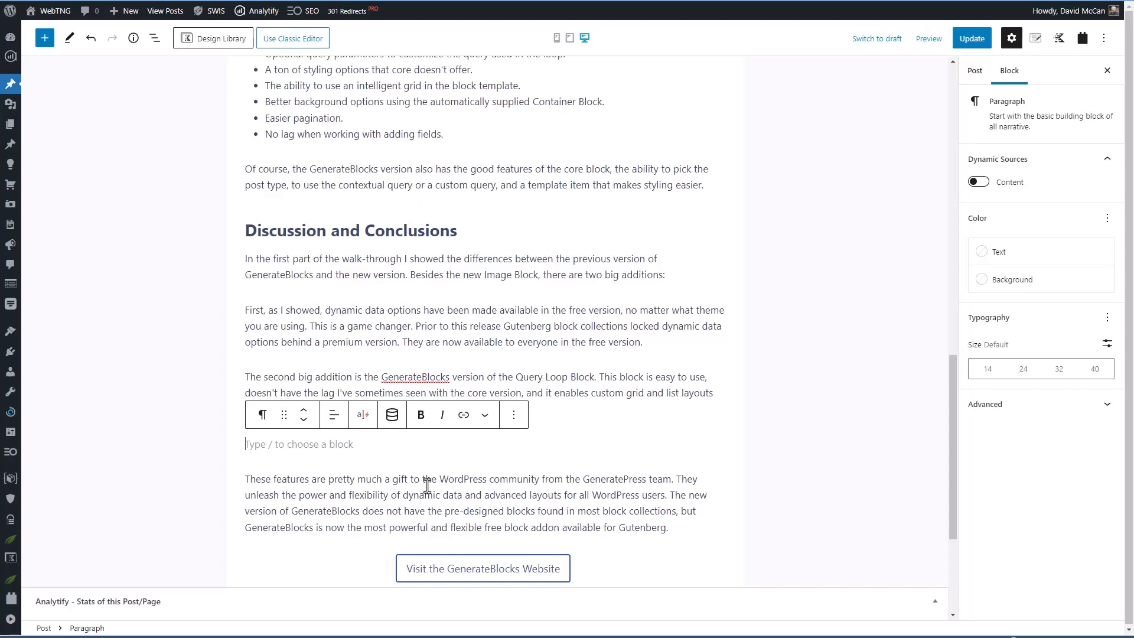
Step: Search the block library for "tweet" and insert the QuotesDLX block at the empty paragraph
left_click(44, 44)
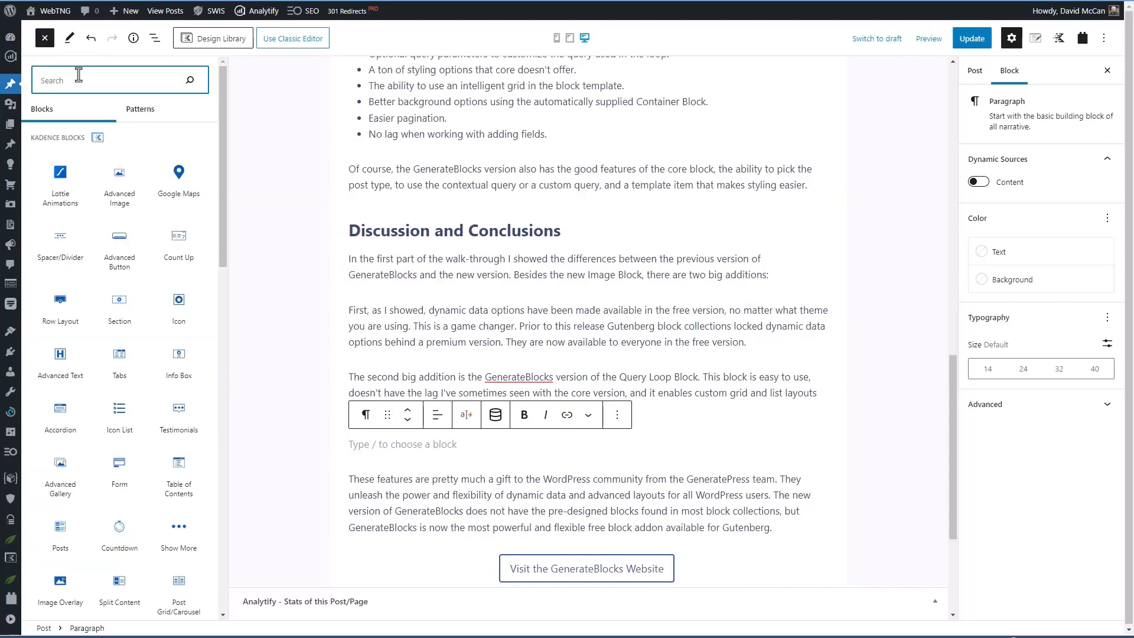
left_click(221, 100)
left_click_drag(222, 101, 228, 128)
mouse_move(114, 367)
left_click(114, 79)
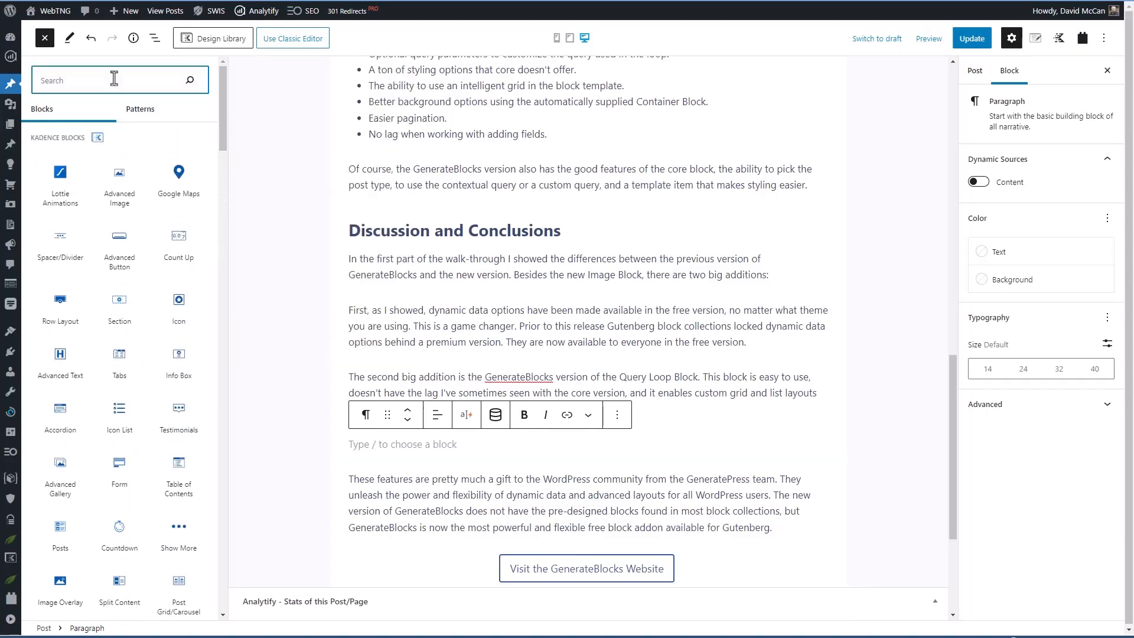
type("tweet")
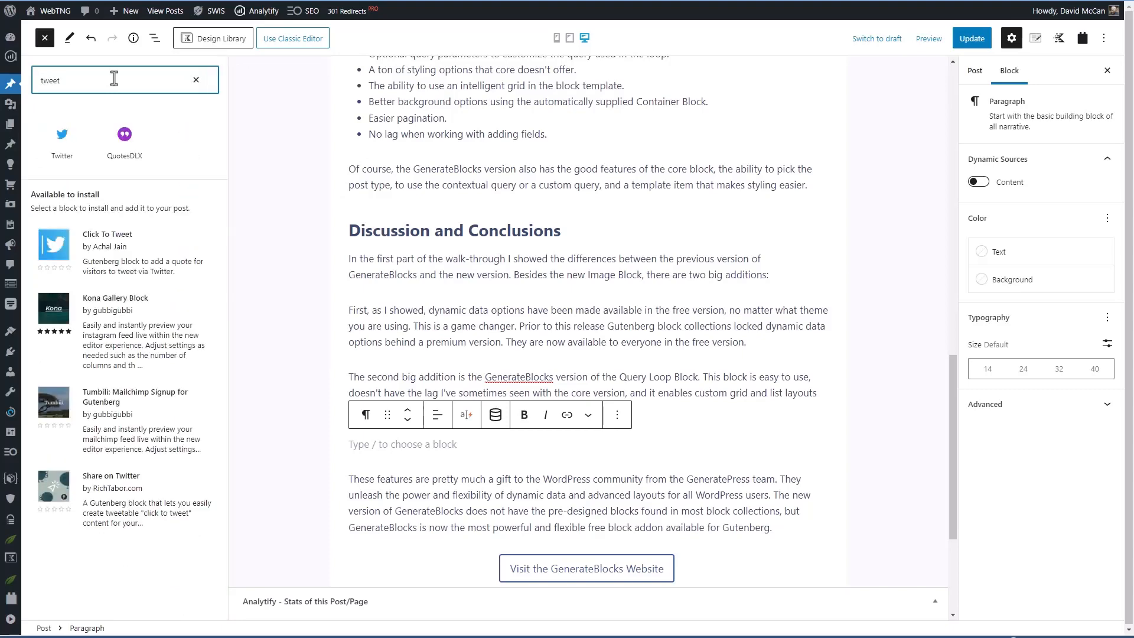
left_click(124, 134)
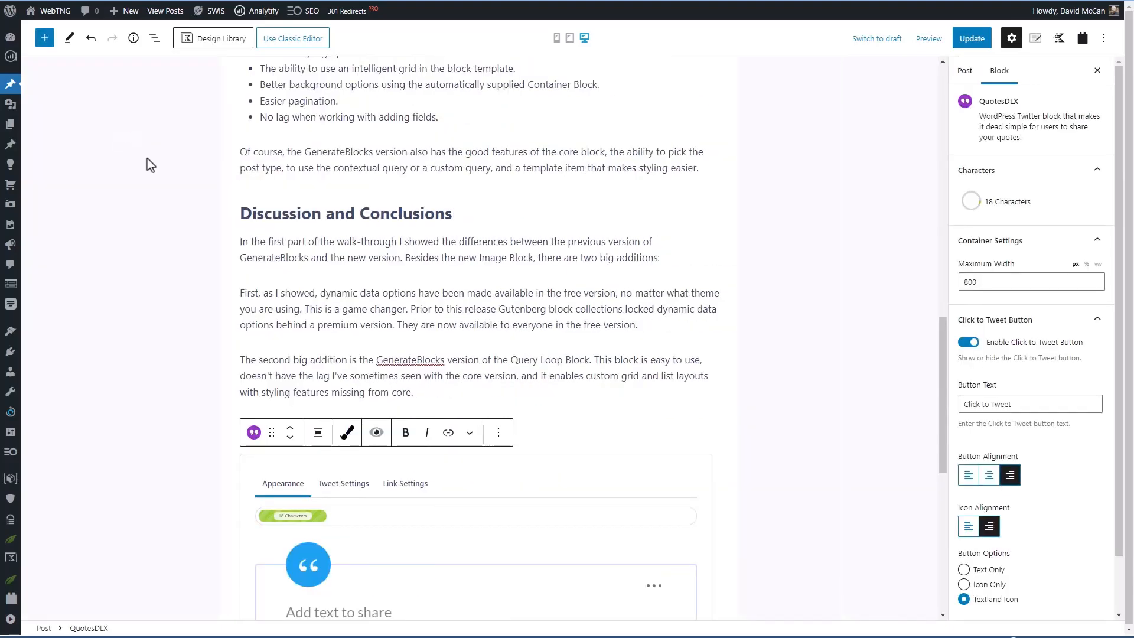
Step: Enter quote "Adding dynamic data options and the Query Loop Block to the free version of GenerateBlocks is a gift to the WordPress community from the GeneratePress team."
scroll(196, 252, "down", 2)
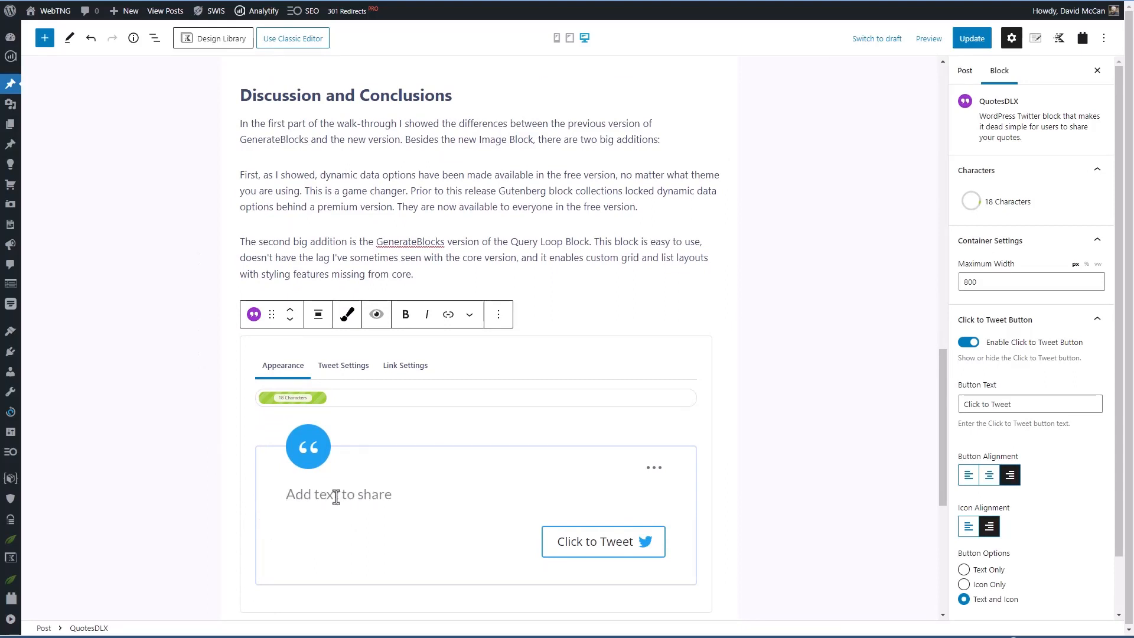
type("Adding dynamic data options and the Query Loop Block to the free version of GenerateBlocks is a gift to the WordPress community from the GeneratePress team.")
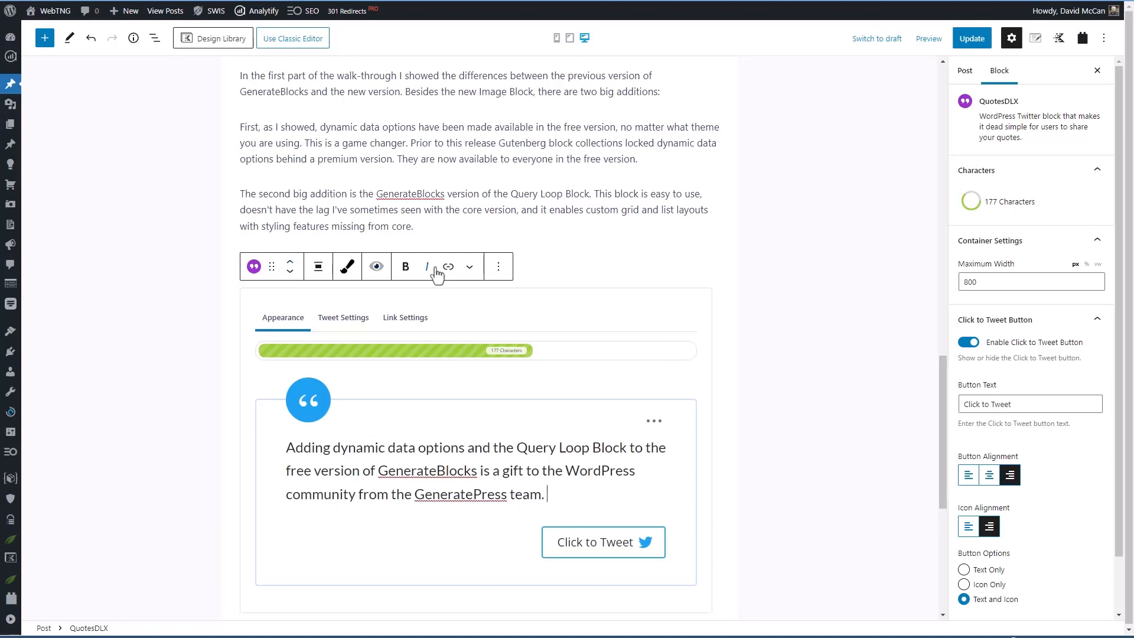
Step: Review the quote block's theme choices, tweet settings with hashtags and credit, and link settings
left_click(348, 269)
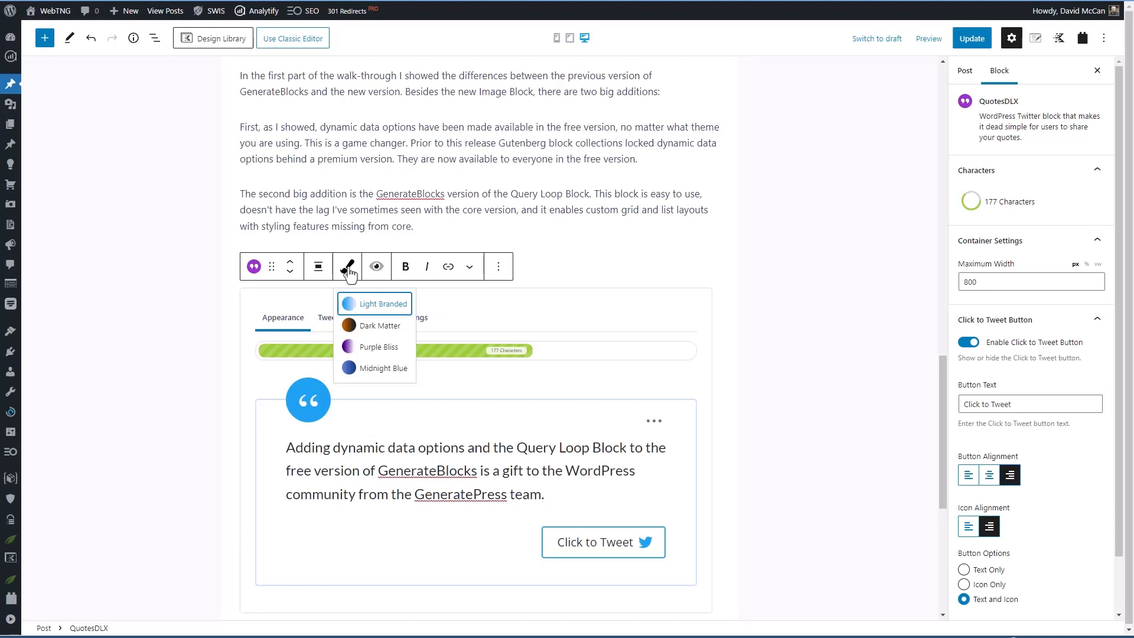
left_click(349, 270)
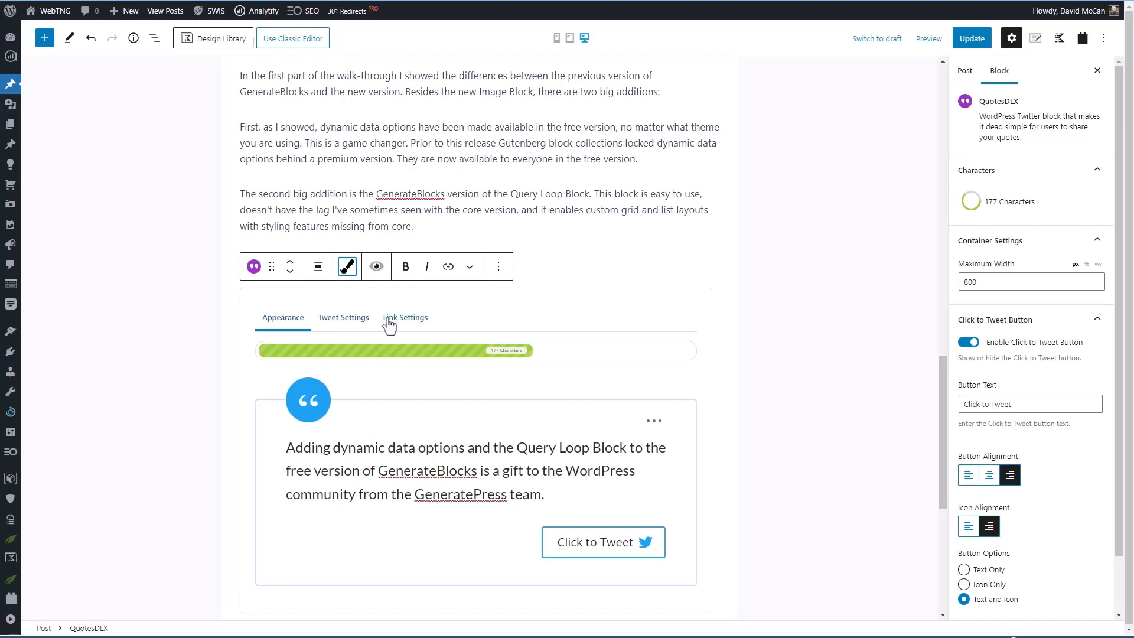
left_click(350, 320)
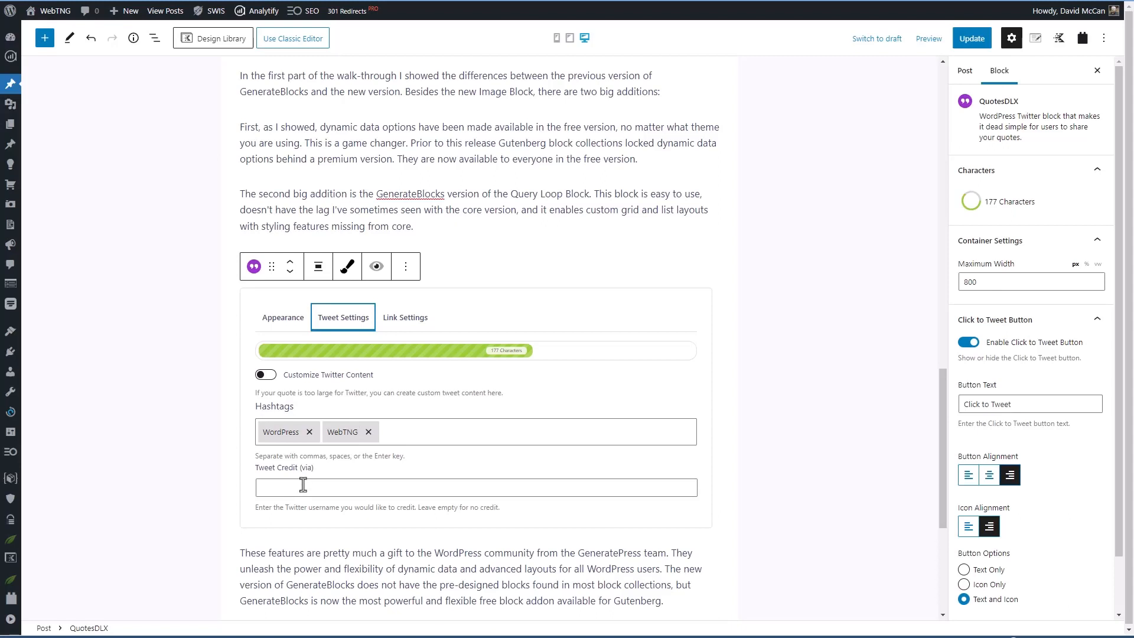
left_click(402, 443)
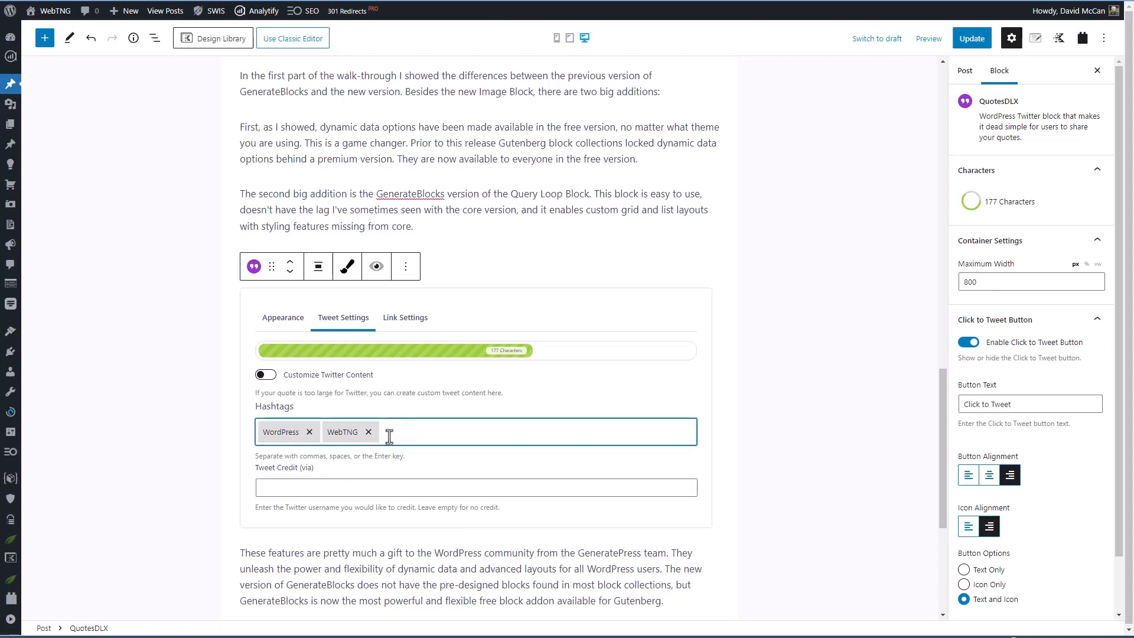
left_click(406, 322)
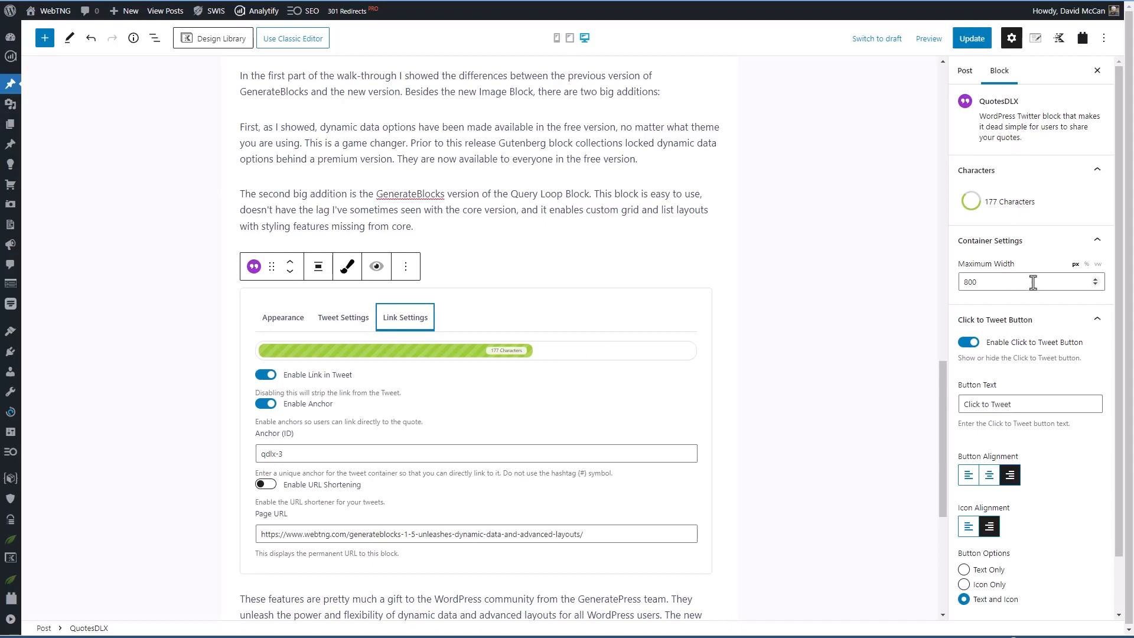
Step: Examine the quote block's Click to Tweet button, contextual menu and advanced options
scroll(1040, 334, "down", 1)
scroll(1040, 333, "down", 1)
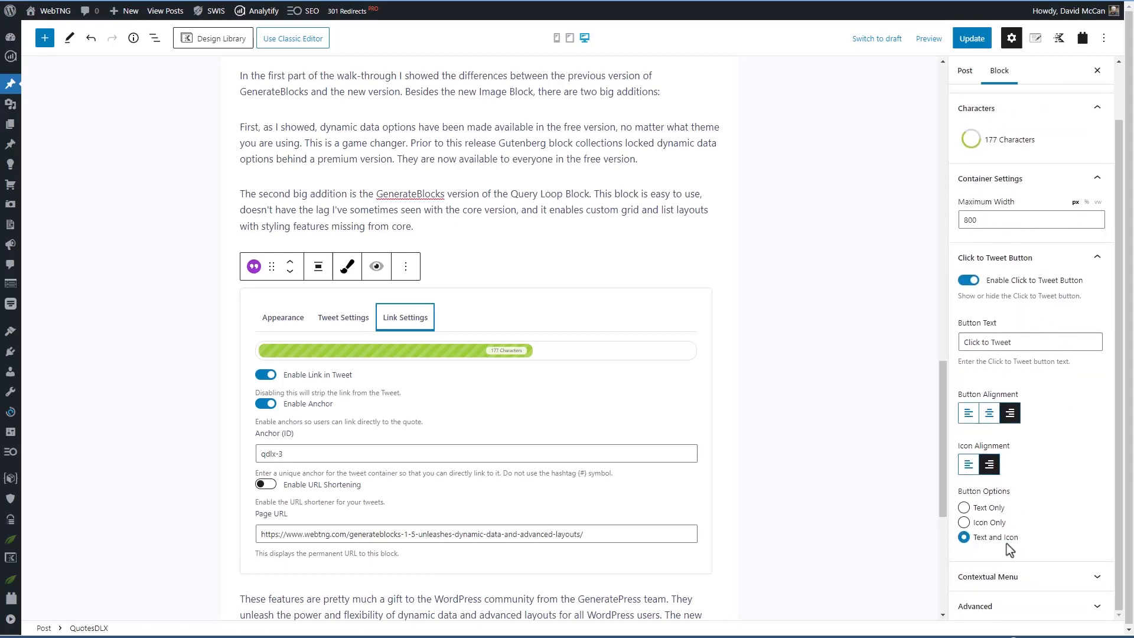
left_click(1013, 576)
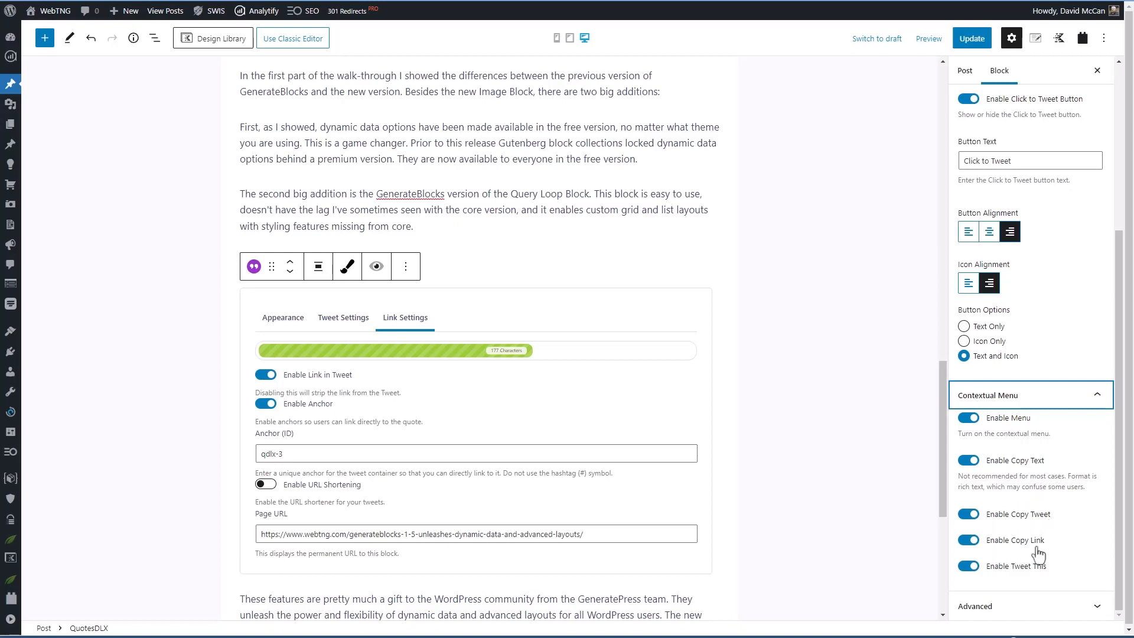
left_click(1081, 605)
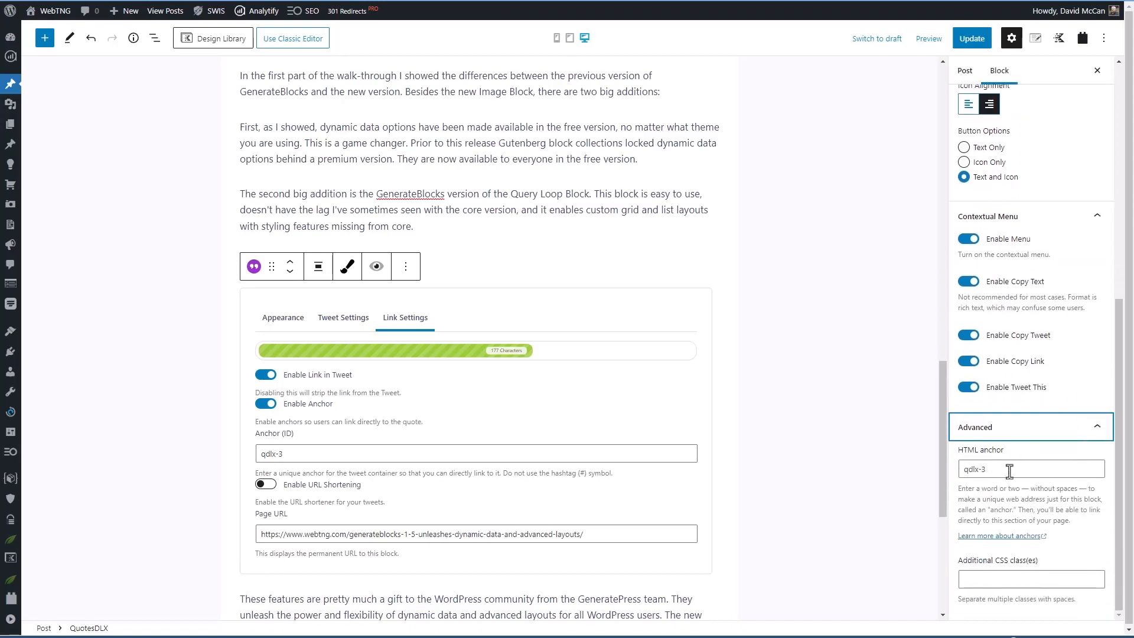
Step: Update the post and open the contextual menu of the quote block on the live page
left_click(969, 39)
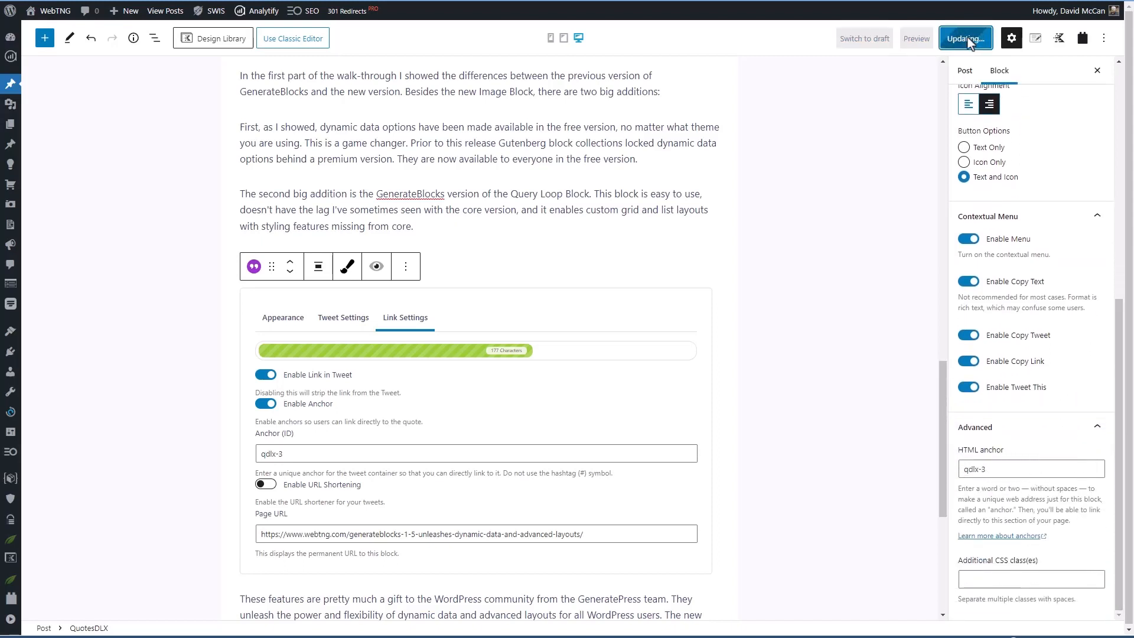
left_click(167, 12)
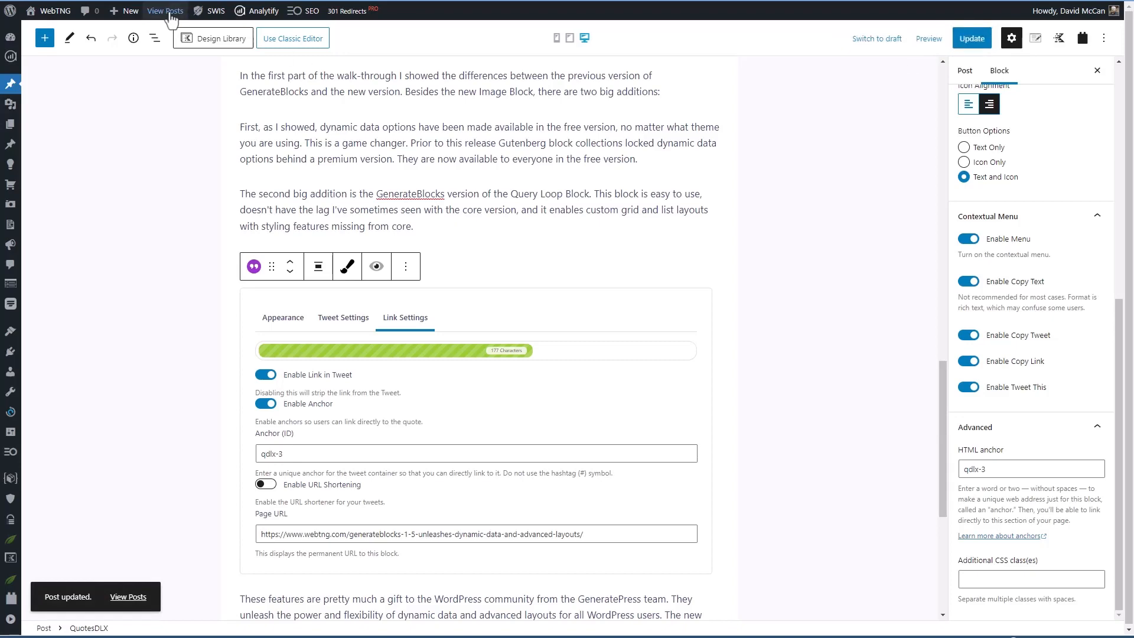
scroll(130, 218, "down", 20)
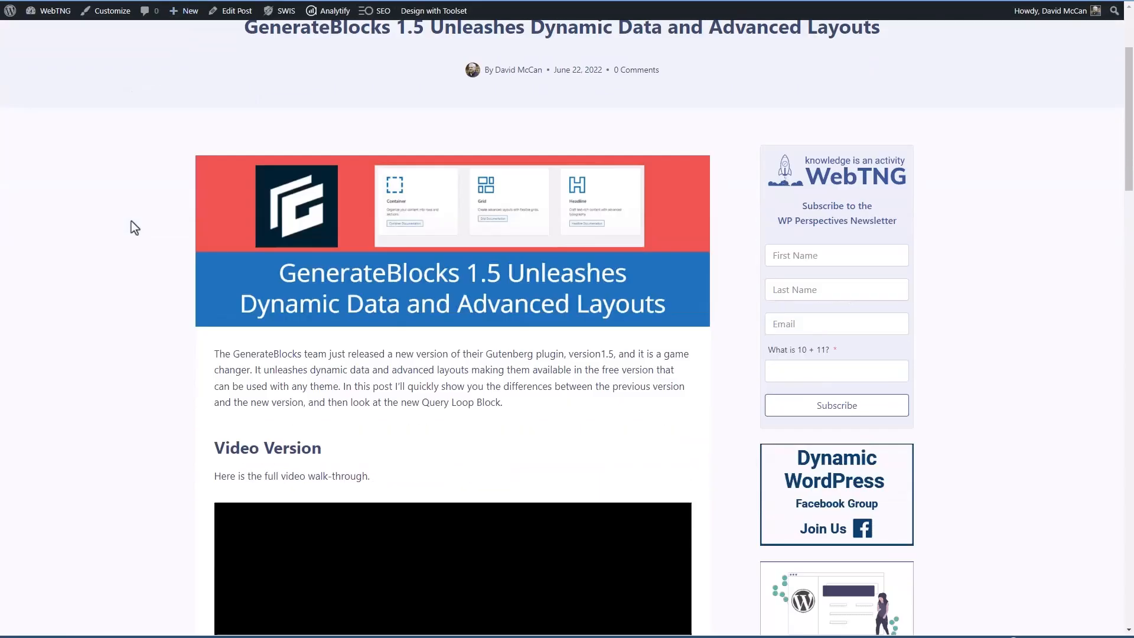
scroll(130, 217, "down", 3)
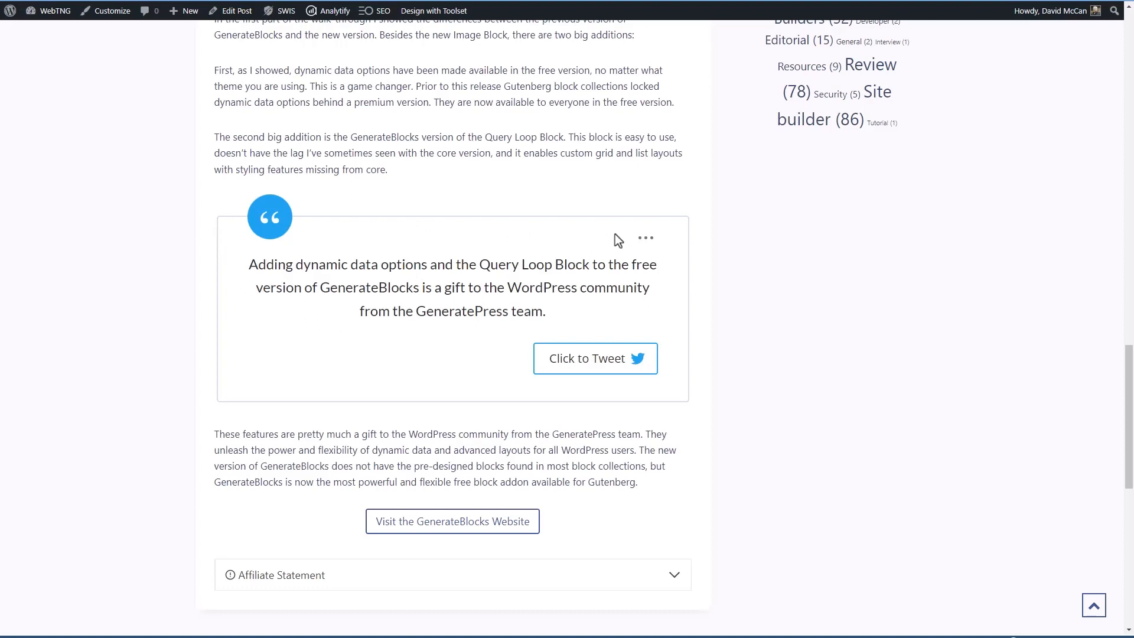
left_click(646, 237)
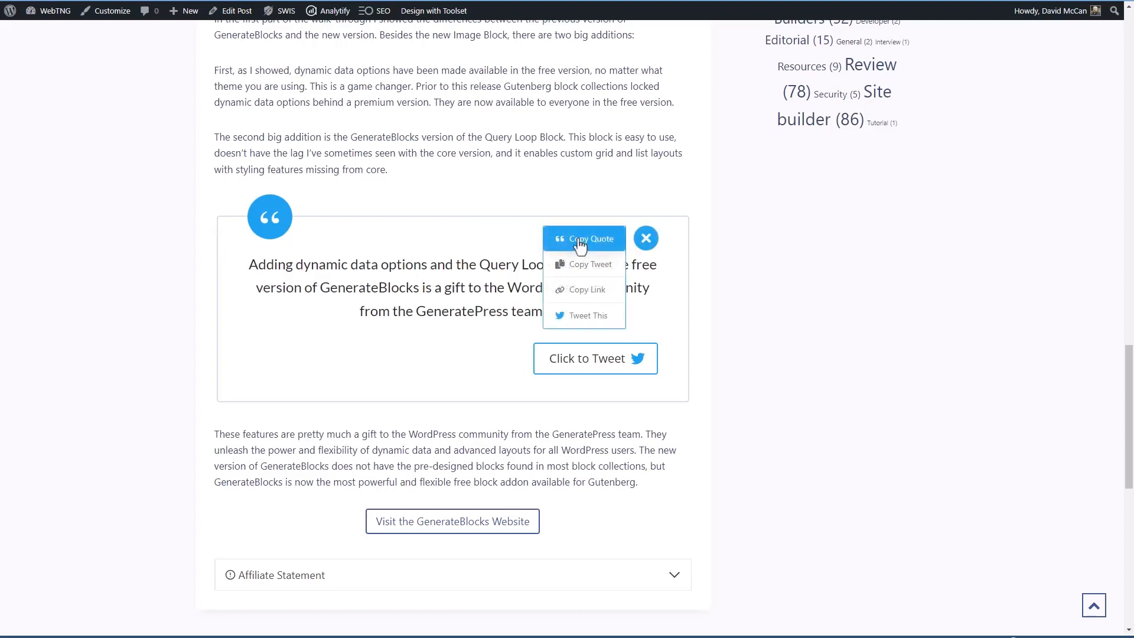